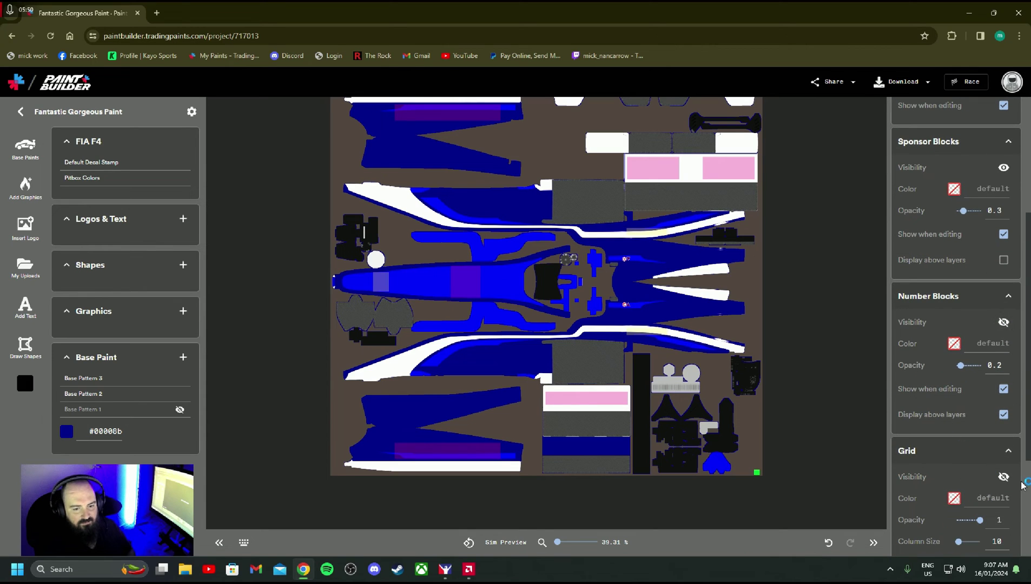
Show the alignment grid and set its Column Size to 45.
{"action": "left_click", "coordinate": [1004, 477]}
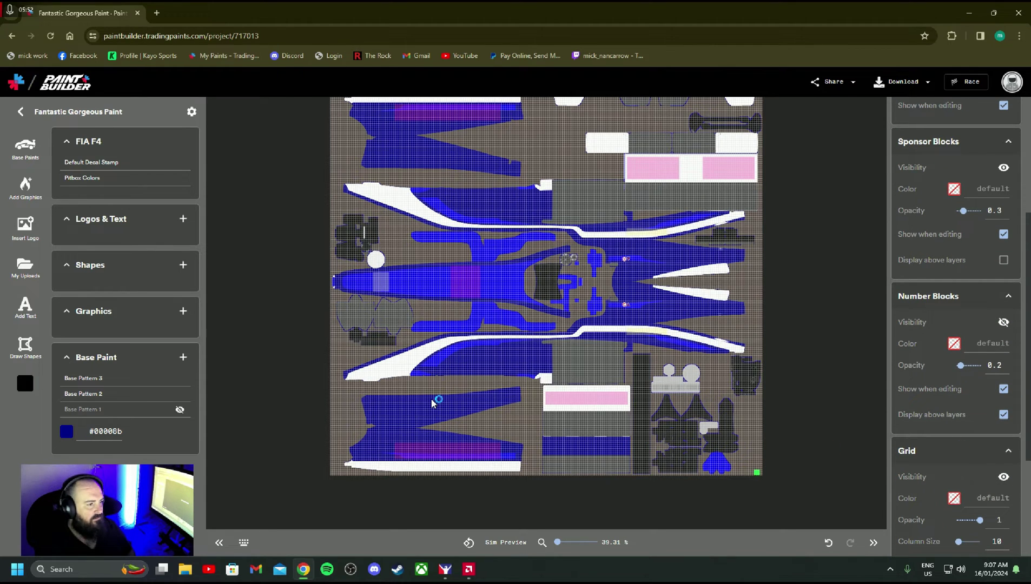
{"action": "scroll", "coordinate": [961, 546], "scroll_direction": "down", "scroll_amount": 3}
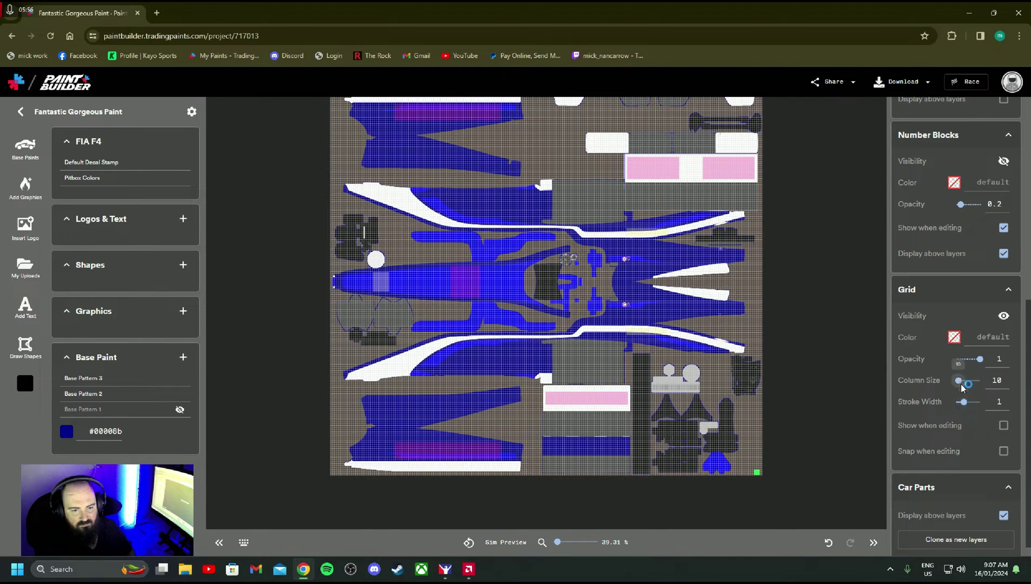
{"action": "left_click_drag", "start_coordinate": [961, 383], "coordinate": [978, 382]}
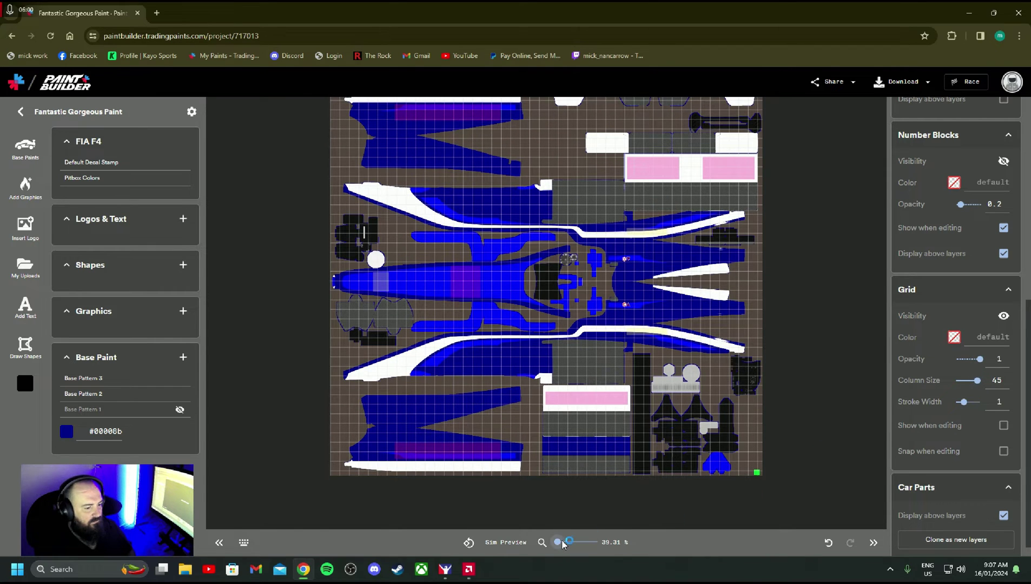
Zoom in on the car's centre, reset to the whole-sheet view, and hide the grid.
{"action": "left_click_drag", "start_coordinate": [559, 546], "coordinate": [564, 543]}
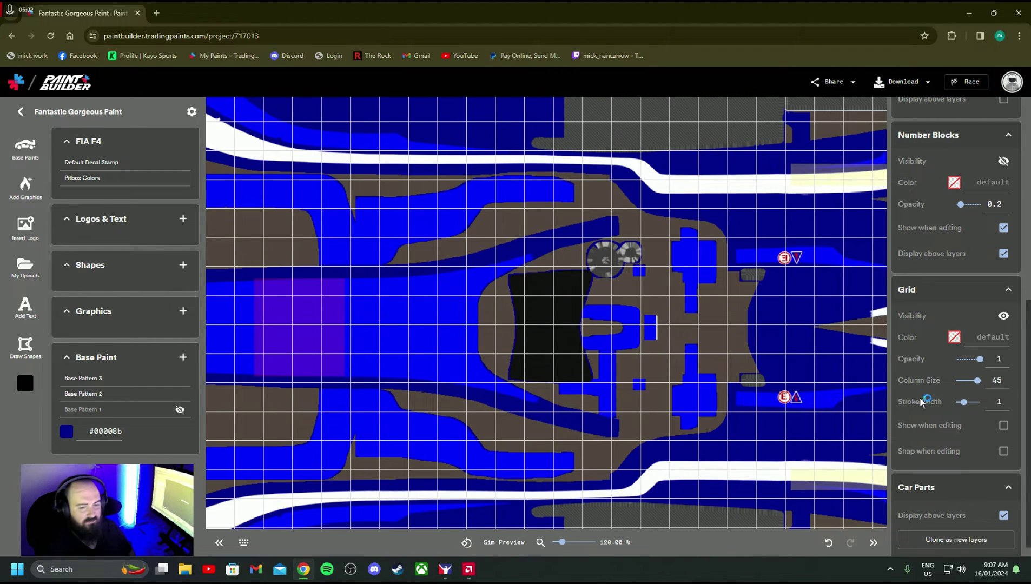
{"action": "left_click", "coordinate": [467, 542]}
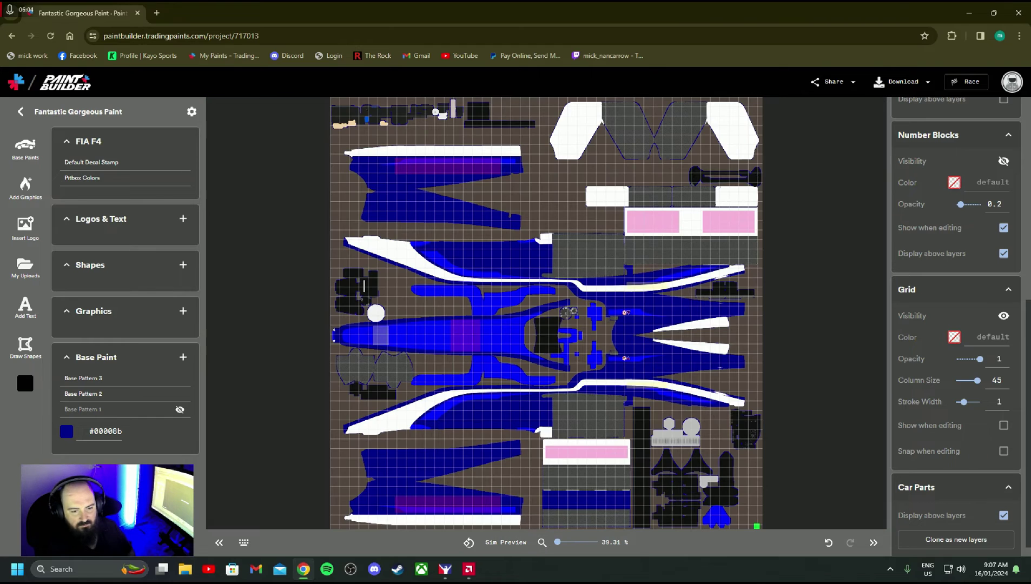
{"action": "scroll", "coordinate": [990, 411], "scroll_direction": "down", "scroll_amount": 1}
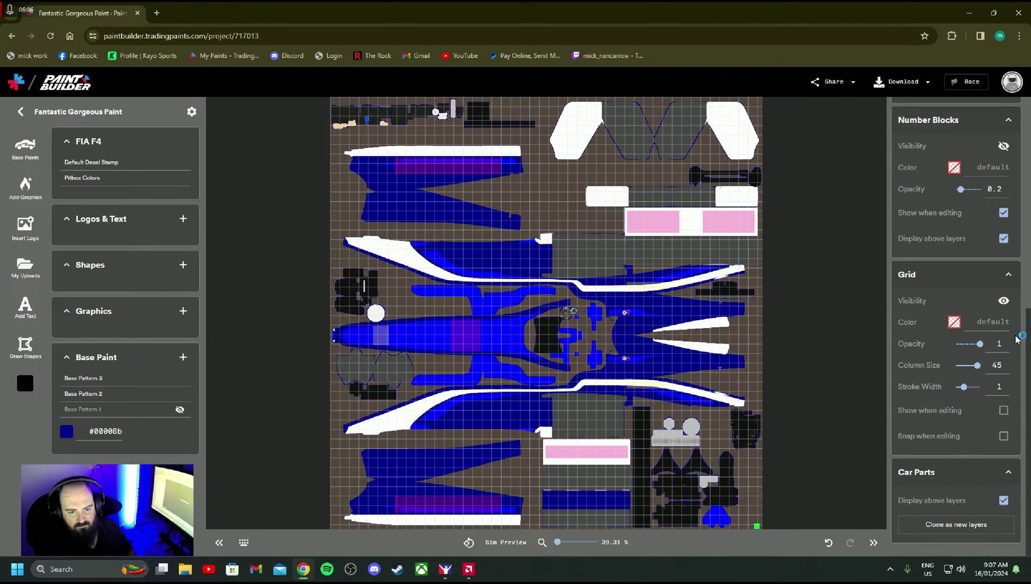
{"action": "left_click", "coordinate": [1003, 301]}
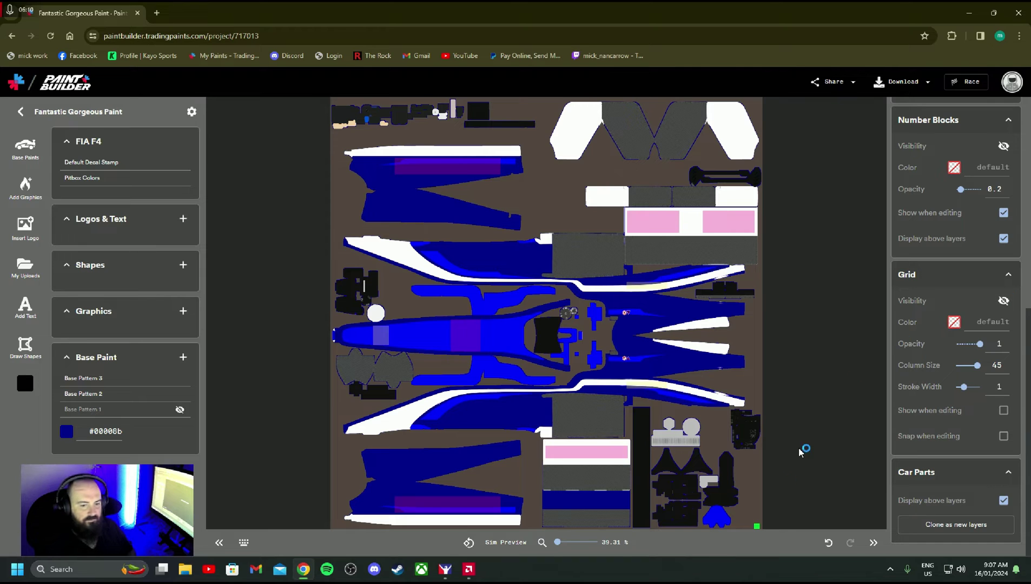
{"action": "scroll", "coordinate": [935, 416], "scroll_direction": "up", "scroll_amount": 7}
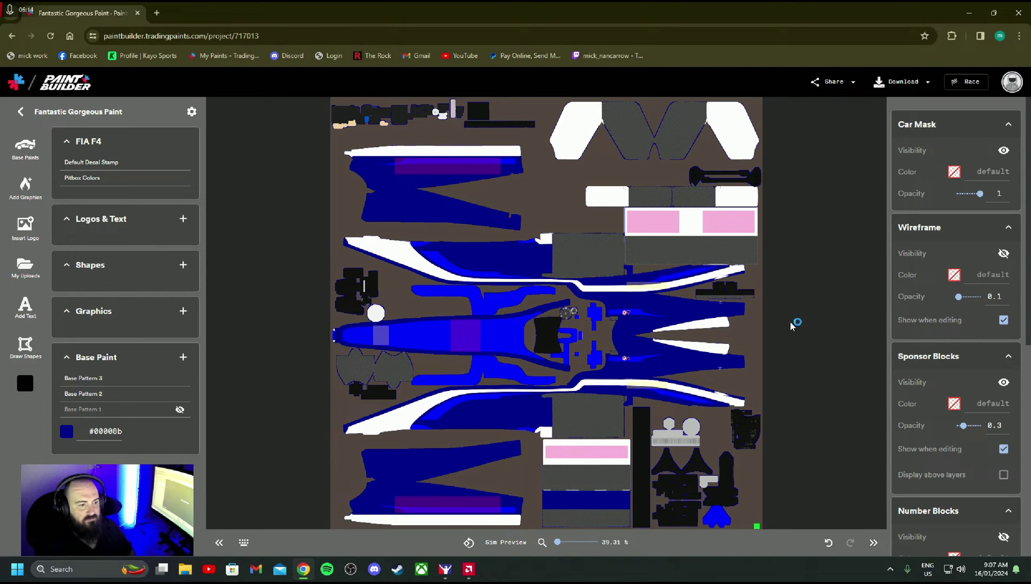
{"action": "scroll", "coordinate": [569, 392], "scroll_direction": "down", "scroll_amount": 1}
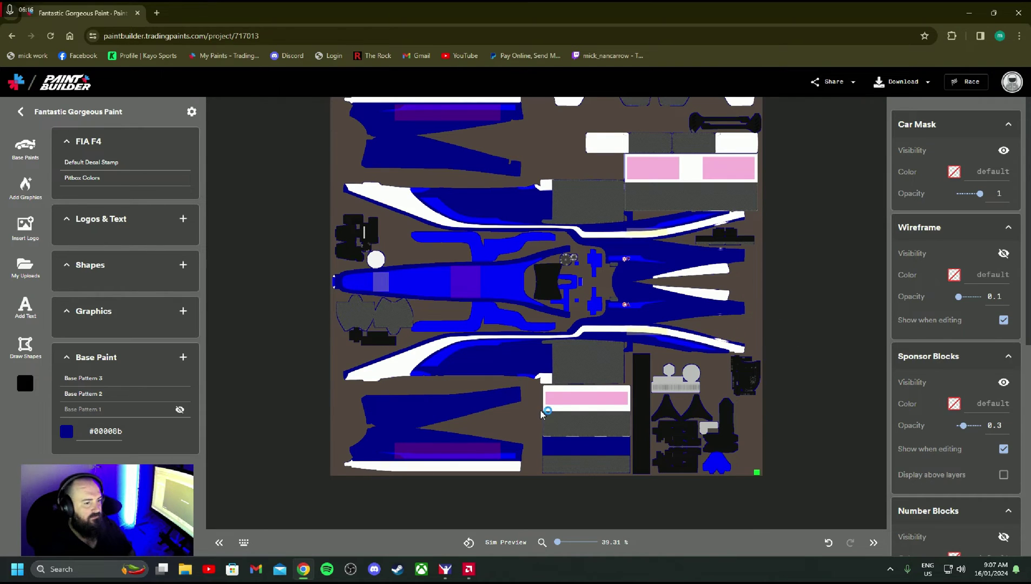
Insert the uploaded bigmick logo onto the paint via Insert My Logo.
{"action": "left_click", "coordinate": [182, 223]}
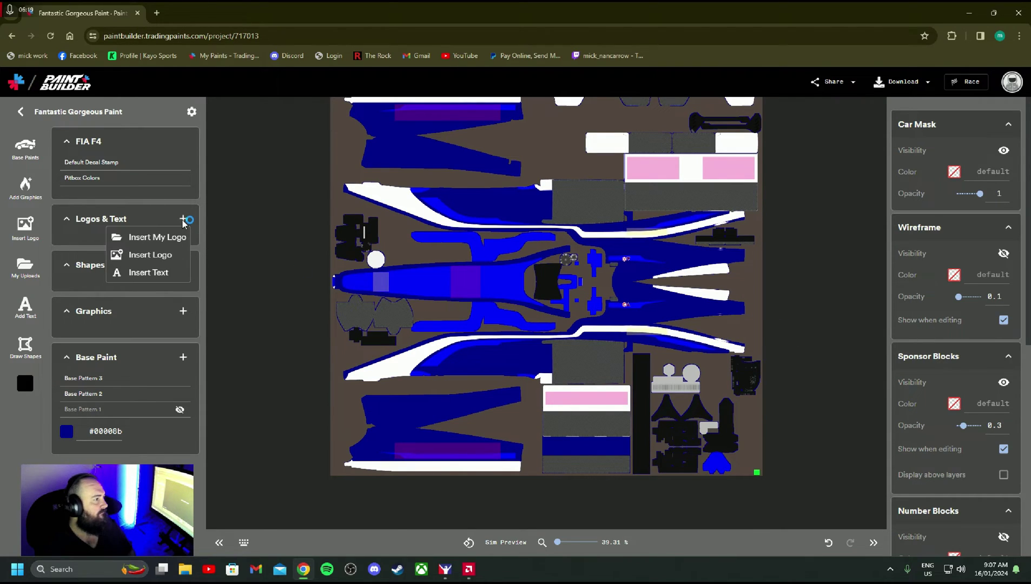
{"action": "left_click", "coordinate": [142, 237]}
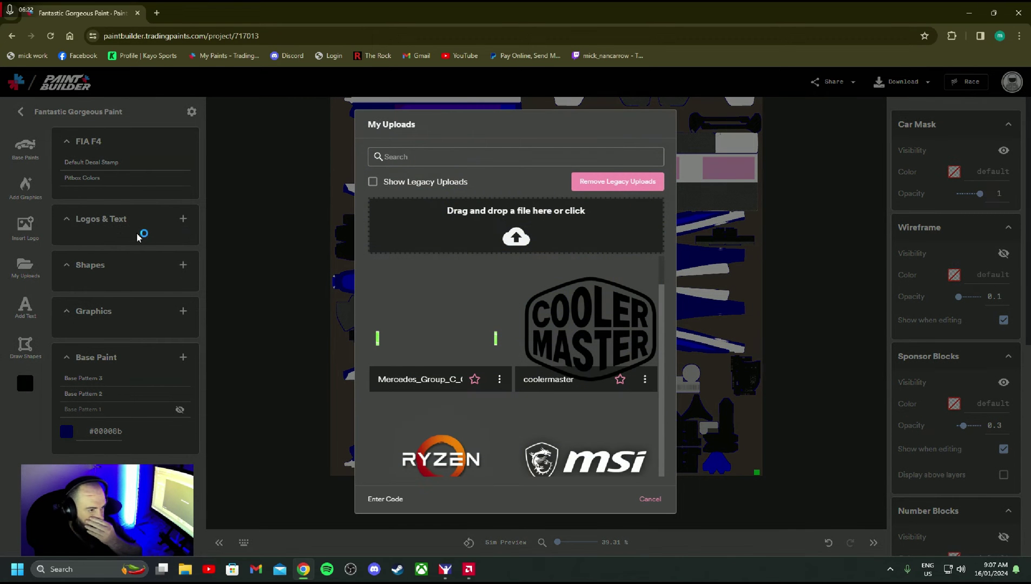
{"action": "scroll", "coordinate": [523, 332], "scroll_direction": "down", "scroll_amount": 10}
{"action": "scroll", "coordinate": [527, 330], "scroll_direction": "down", "scroll_amount": 10}
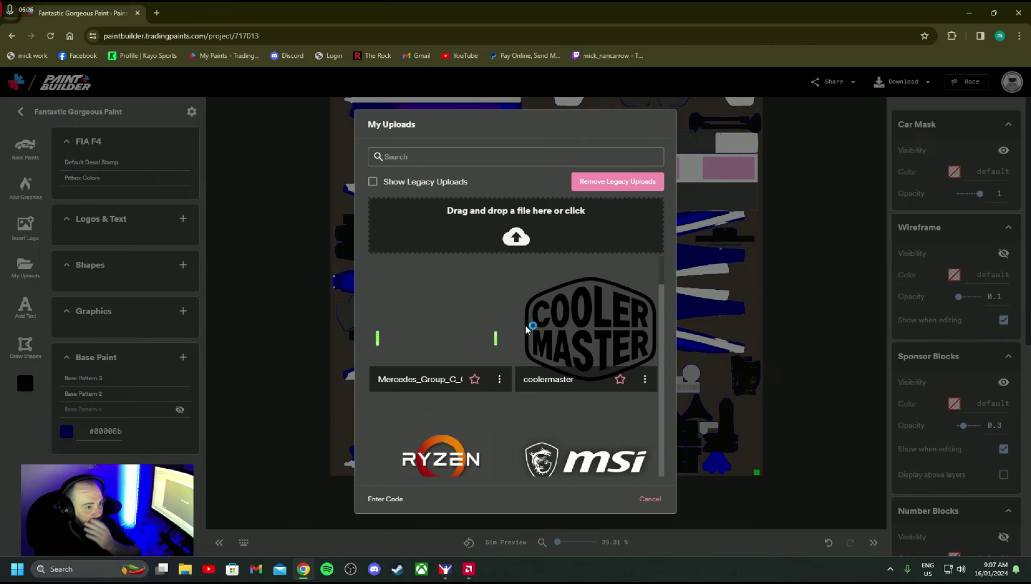
{"action": "scroll", "coordinate": [535, 309], "scroll_direction": "down", "scroll_amount": 5}
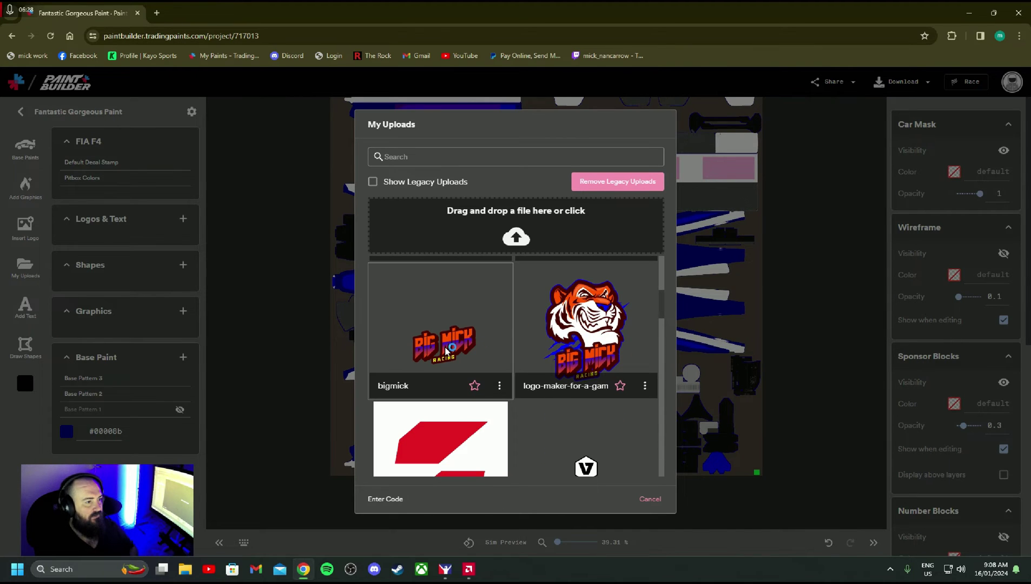
{"action": "left_click", "coordinate": [446, 351]}
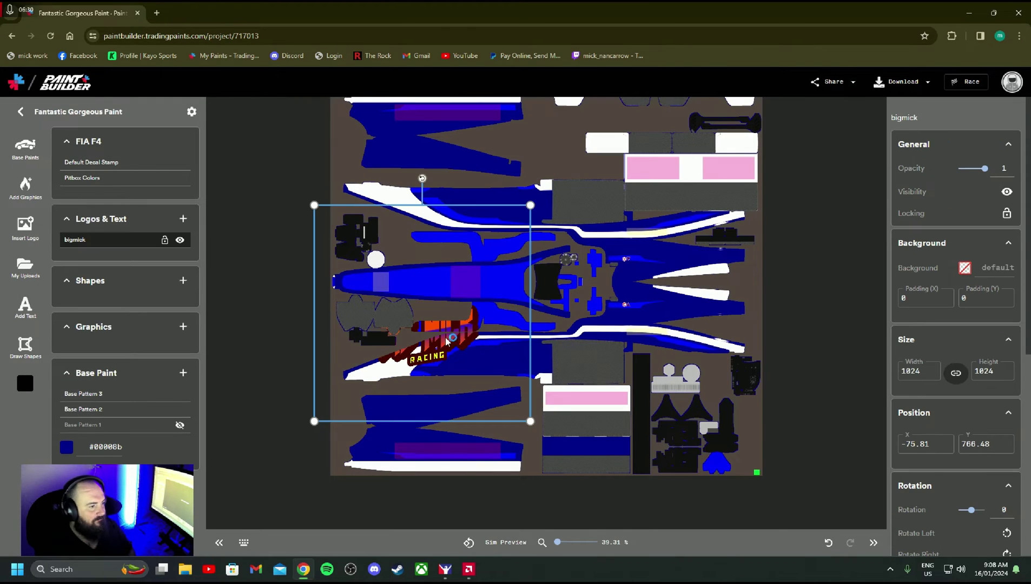
Shrink the bigmick logo and move it onto the lower sidepod panel.
{"action": "left_click_drag", "start_coordinate": [467, 306], "coordinate": [519, 317]}
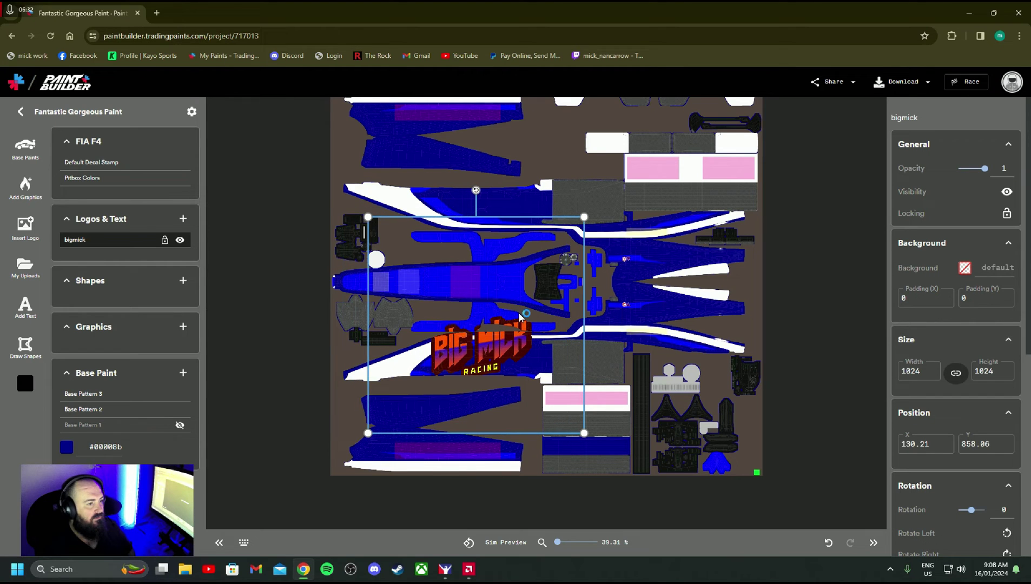
{"action": "left_click_drag", "start_coordinate": [584, 218], "coordinate": [527, 275]}
{"action": "left_click_drag", "start_coordinate": [459, 344], "coordinate": [445, 422]}
{"action": "left_click_drag", "start_coordinate": [509, 360], "coordinate": [489, 377]}
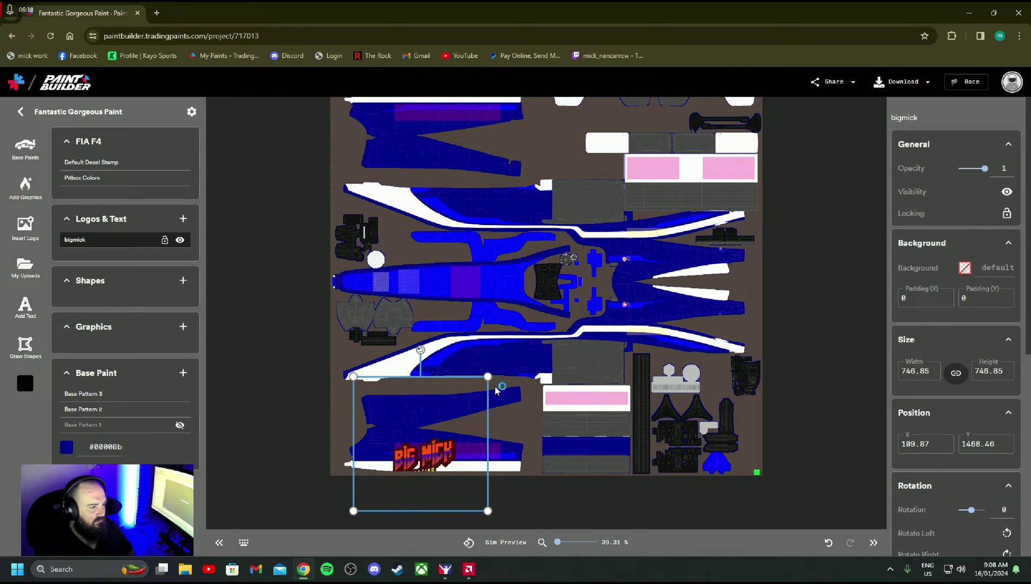
{"action": "left_click", "coordinate": [333, 375]}
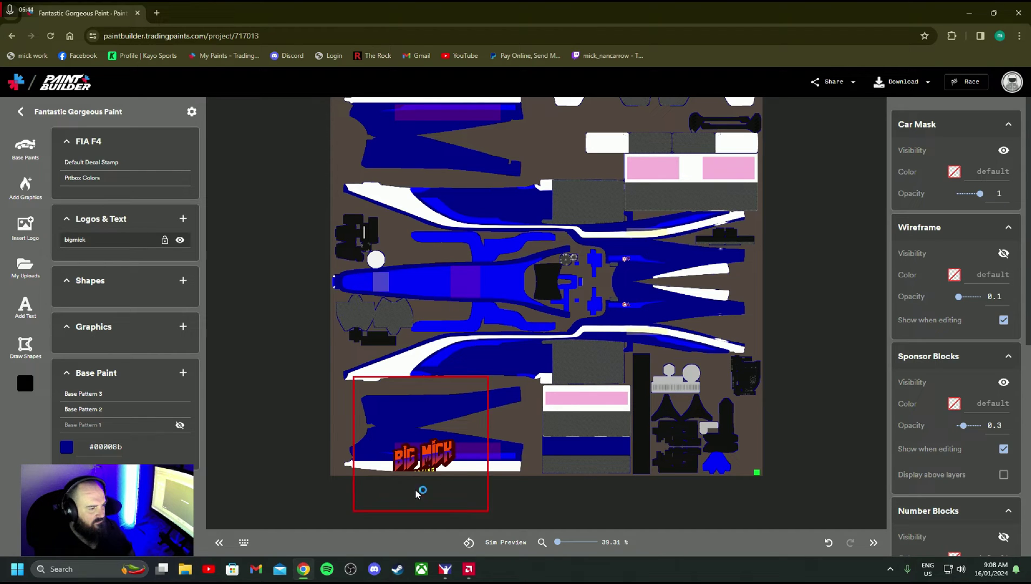
Nudge the logo into position and tilt it about 9° to follow the sidepod.
{"action": "left_click_drag", "start_coordinate": [432, 462], "coordinate": [445, 450]}
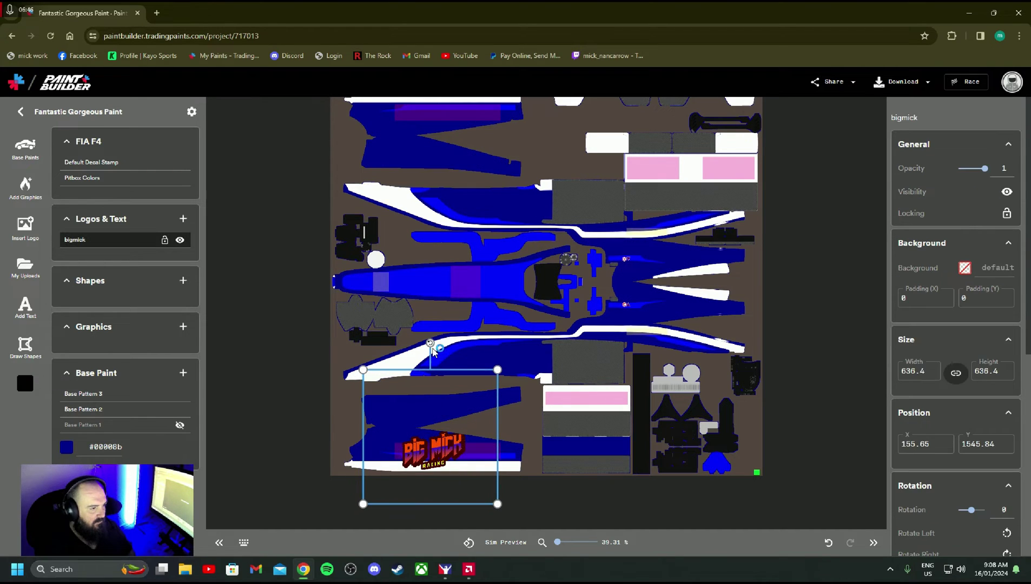
{"action": "left_click_drag", "start_coordinate": [430, 343], "coordinate": [446, 355]}
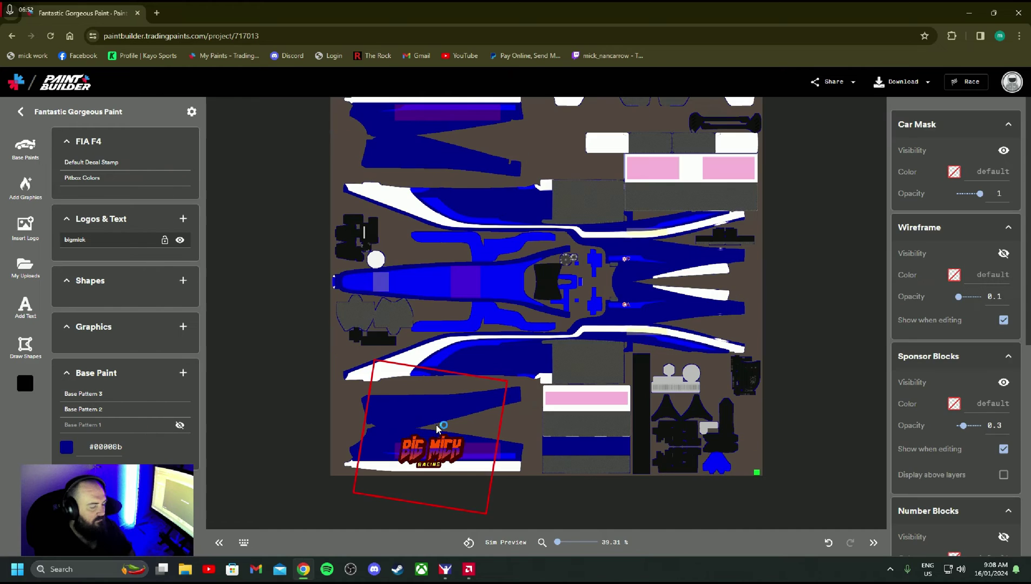
{"action": "left_click_drag", "start_coordinate": [433, 451], "coordinate": [444, 455]}
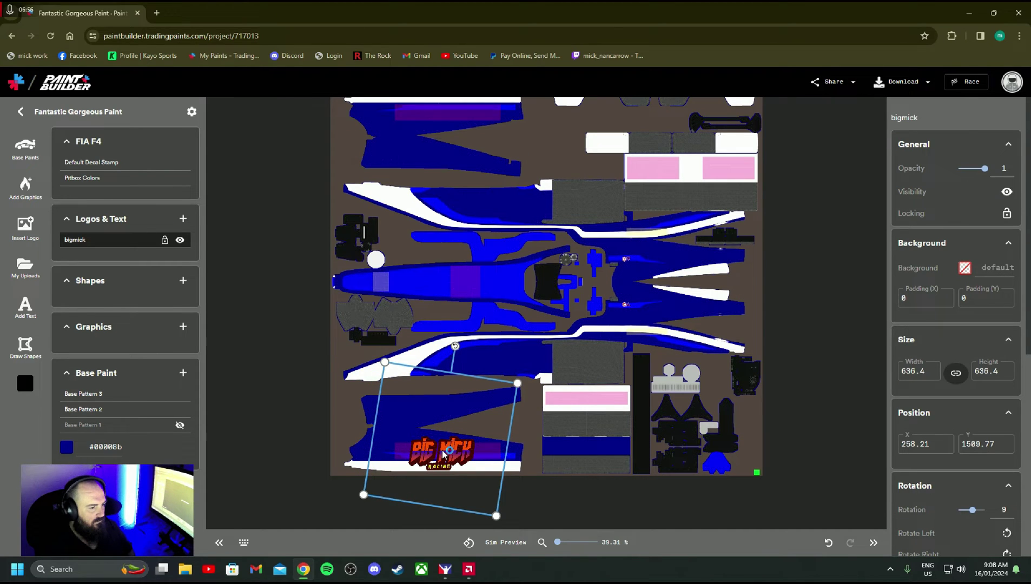
{"action": "left_click", "coordinate": [291, 434]}
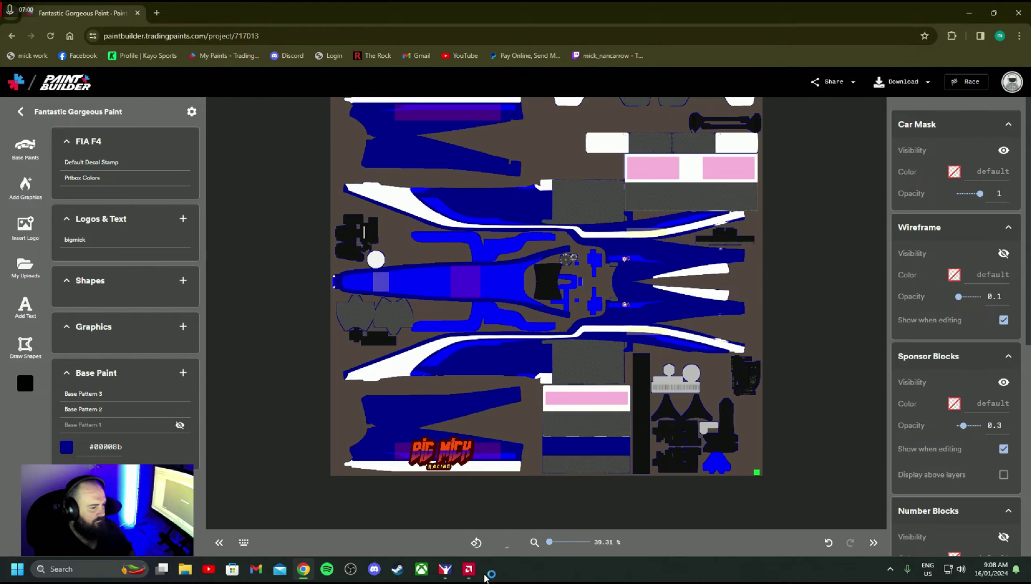
Rotate the iRacing car preview to check the sidepod logo, then reselect bigmick in the template.
{"action": "left_click", "coordinate": [445, 570]}
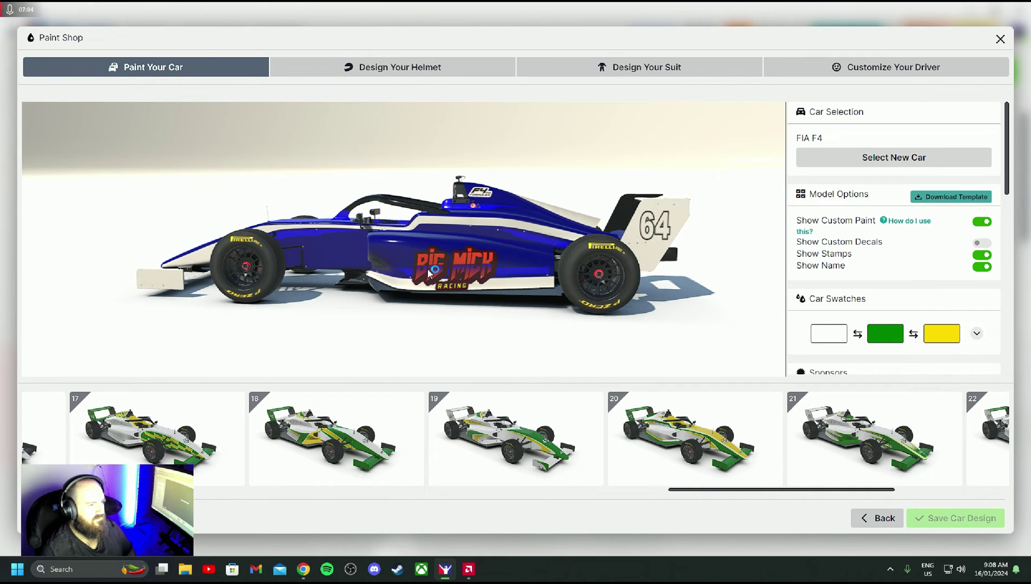
{"action": "left_click_drag", "start_coordinate": [442, 262], "coordinate": [462, 251]}
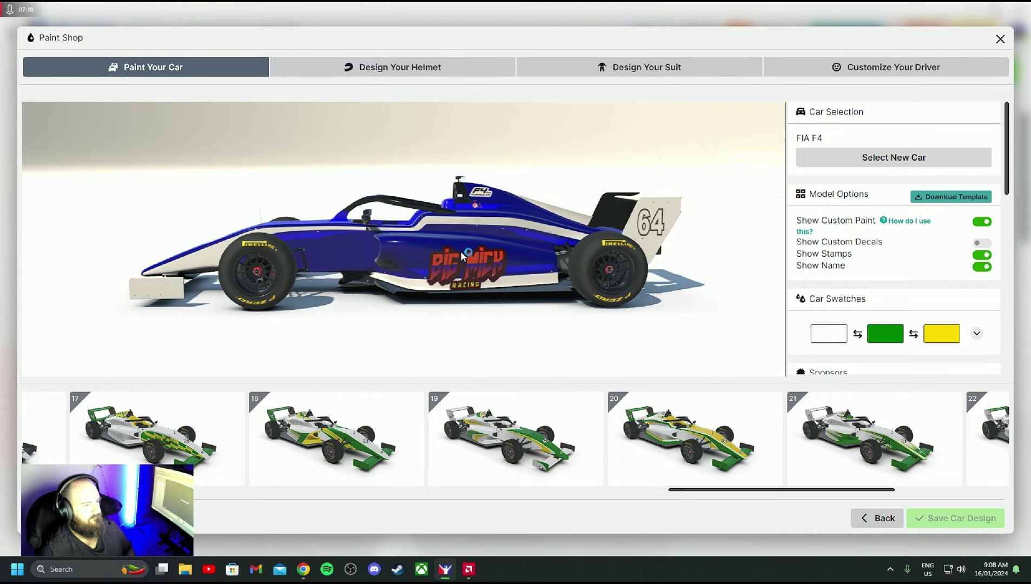
{"action": "left_click", "coordinate": [303, 569]}
{"action": "left_click", "coordinate": [446, 457]}
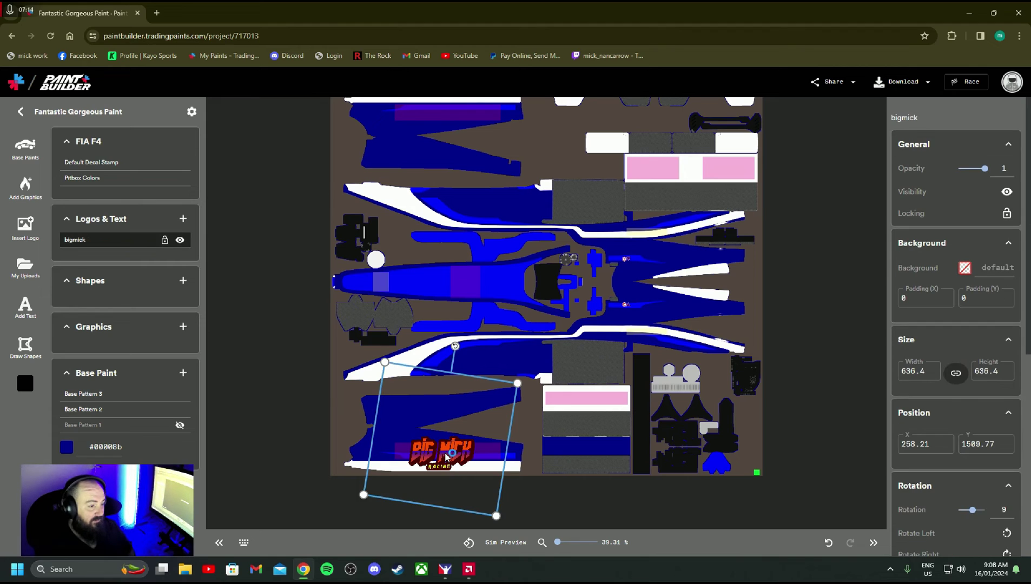
Duplicate the bigmick logo and drag the copy onto the upper sidepod panel.
{"action": "right_click", "coordinate": [448, 453]}
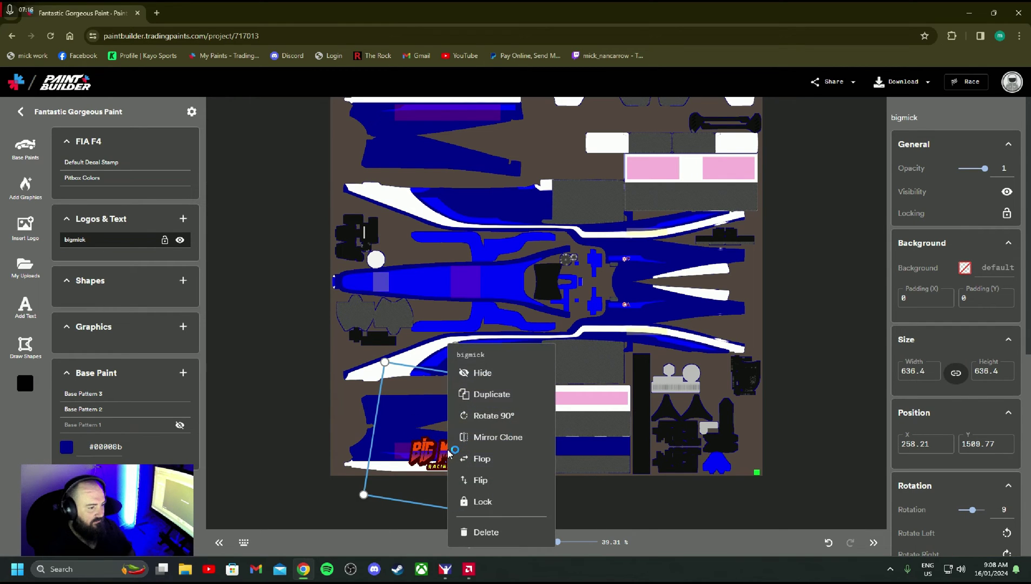
{"action": "left_click", "coordinate": [489, 393]}
{"action": "left_click_drag", "start_coordinate": [455, 462], "coordinate": [494, 253]}
{"action": "scroll", "coordinate": [494, 252], "scroll_direction": "up", "scroll_amount": 1}
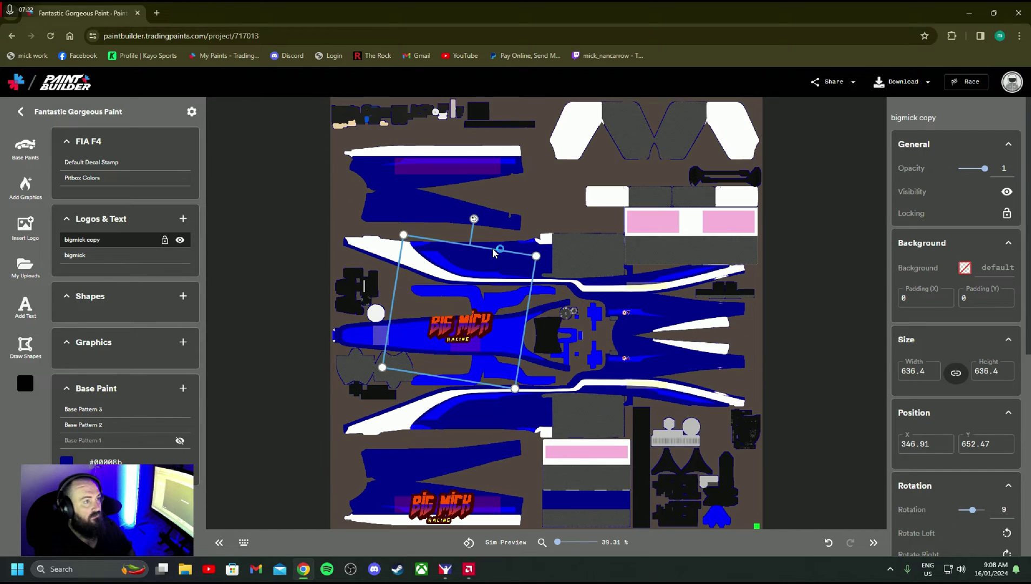
{"action": "left_click_drag", "start_coordinate": [474, 316], "coordinate": [456, 158]}
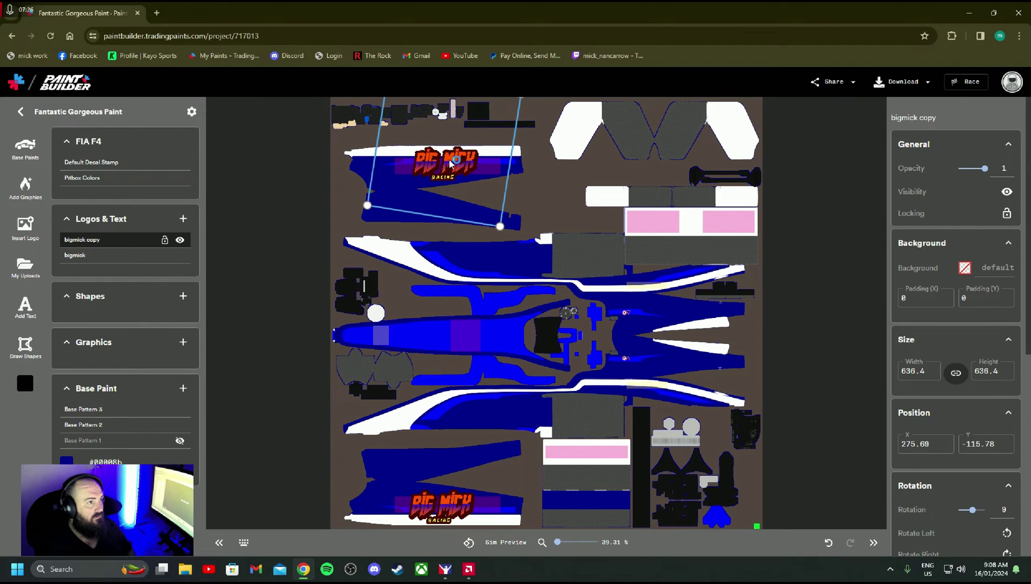
Flop and flip the logo copy, reposition it at 788.42, 747.9, then deselect.
{"action": "right_click", "coordinate": [455, 167]}
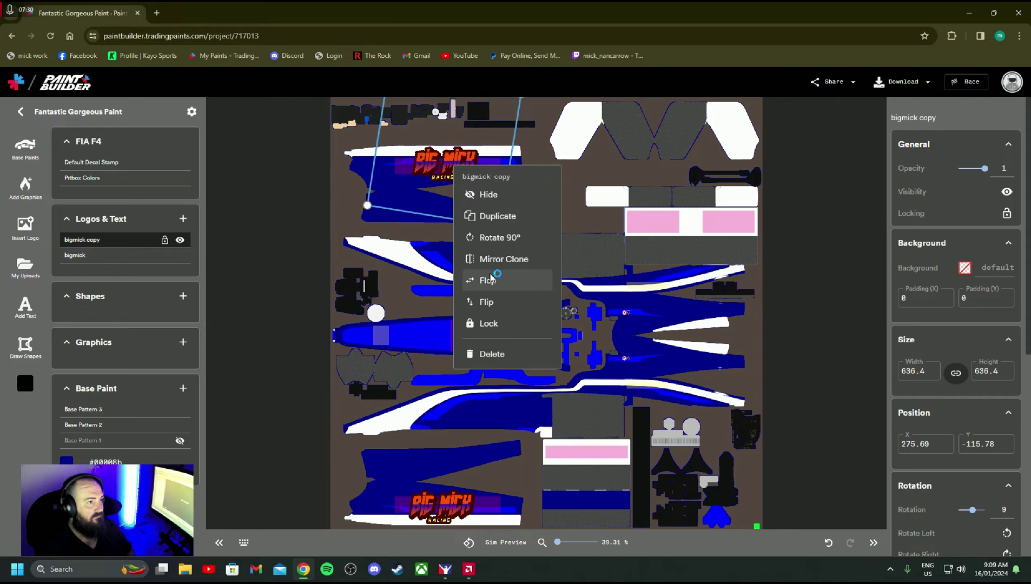
{"action": "left_click", "coordinate": [491, 279]}
{"action": "right_click", "coordinate": [443, 160]}
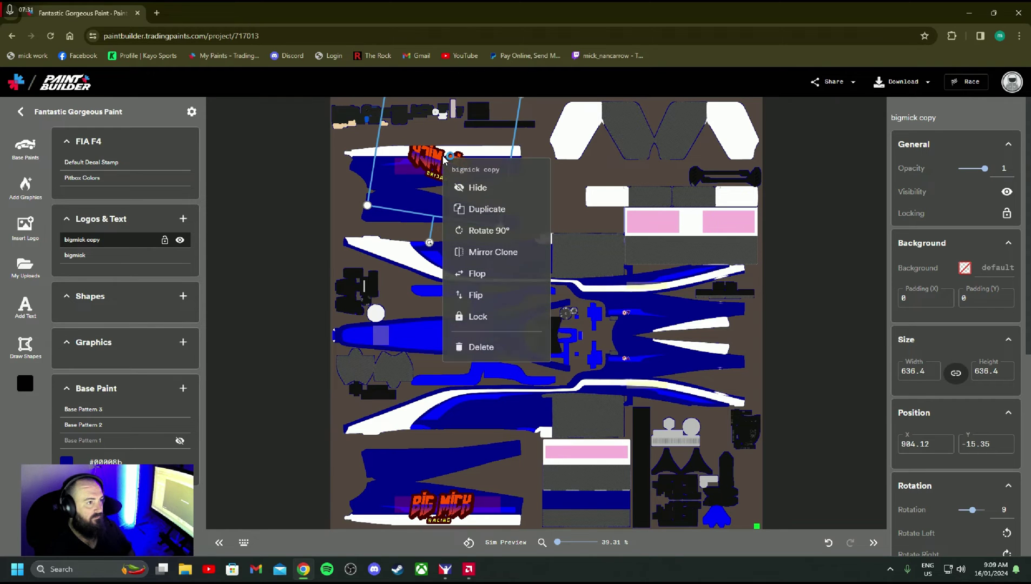
{"action": "left_click", "coordinate": [483, 296]}
{"action": "left_click_drag", "start_coordinate": [449, 156], "coordinate": [444, 180]}
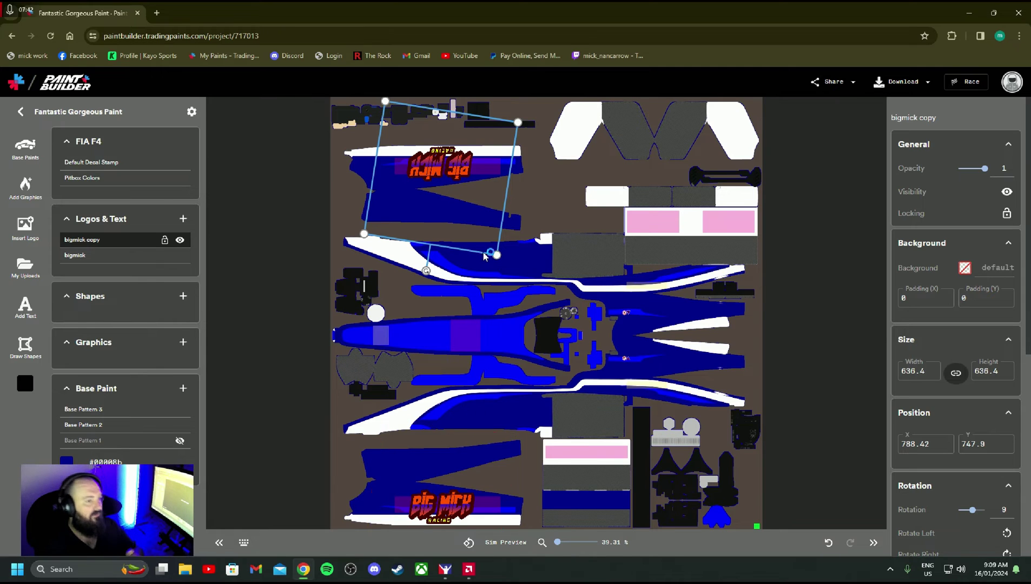
{"action": "left_click", "coordinate": [442, 489]}
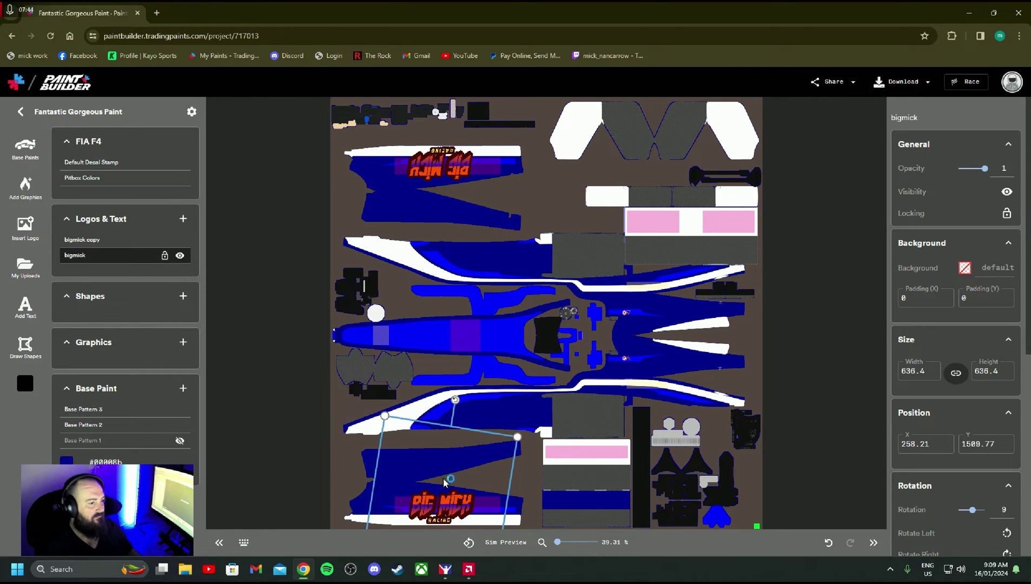
{"action": "left_click", "coordinate": [448, 178]}
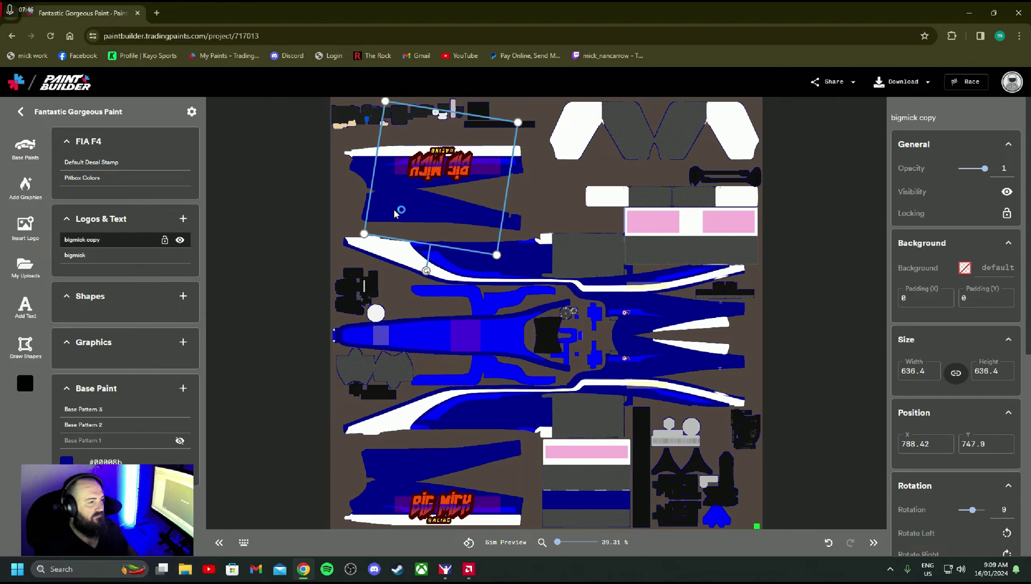
{"action": "left_click", "coordinate": [301, 238]}
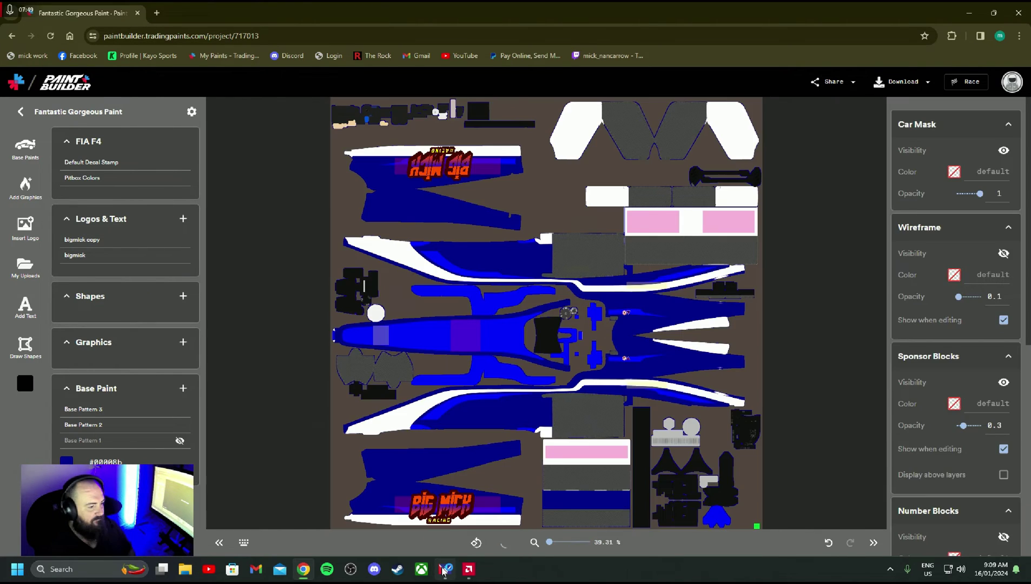
Turn the iRacing car to a side view to confirm both sidepod logos.
{"action": "left_click", "coordinate": [445, 569]}
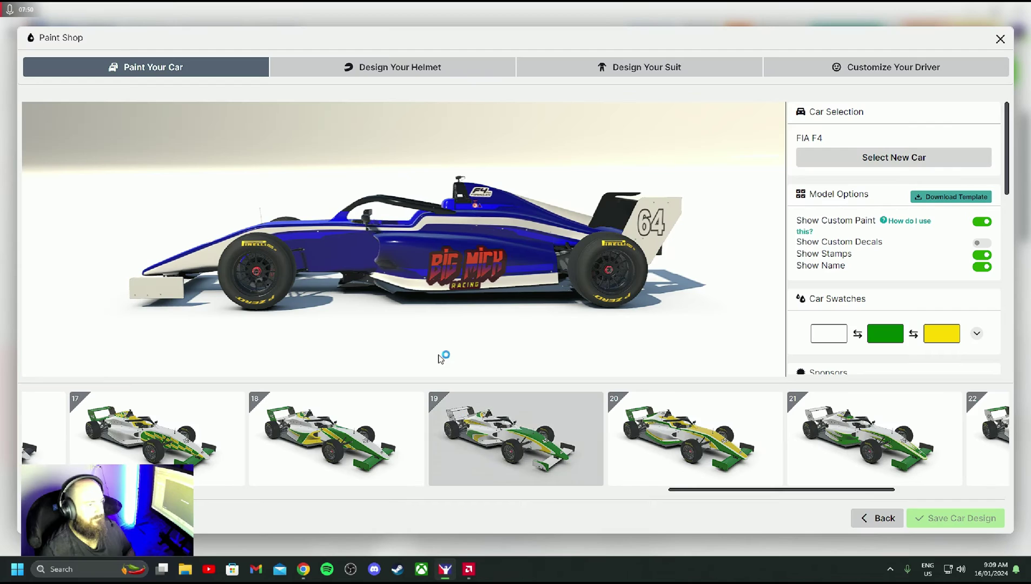
{"action": "mouse_move", "coordinate": [428, 272]}
{"action": "left_mouse_down"}
{"action": "mouse_move", "coordinate": [567, 248]}
{"action": "mouse_move", "coordinate": [410, 231]}
{"action": "mouse_move", "coordinate": [578, 232]}
{"action": "mouse_move", "coordinate": [390, 234]}
{"action": "mouse_move", "coordinate": [346, 221]}
{"action": "left_mouse_up"}
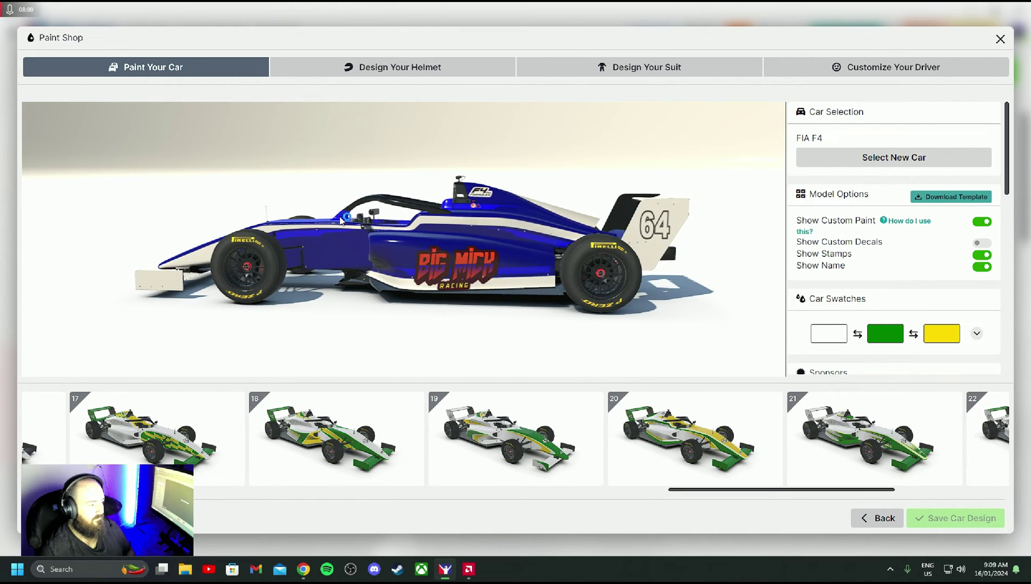
{"action": "left_click", "coordinate": [303, 570]}
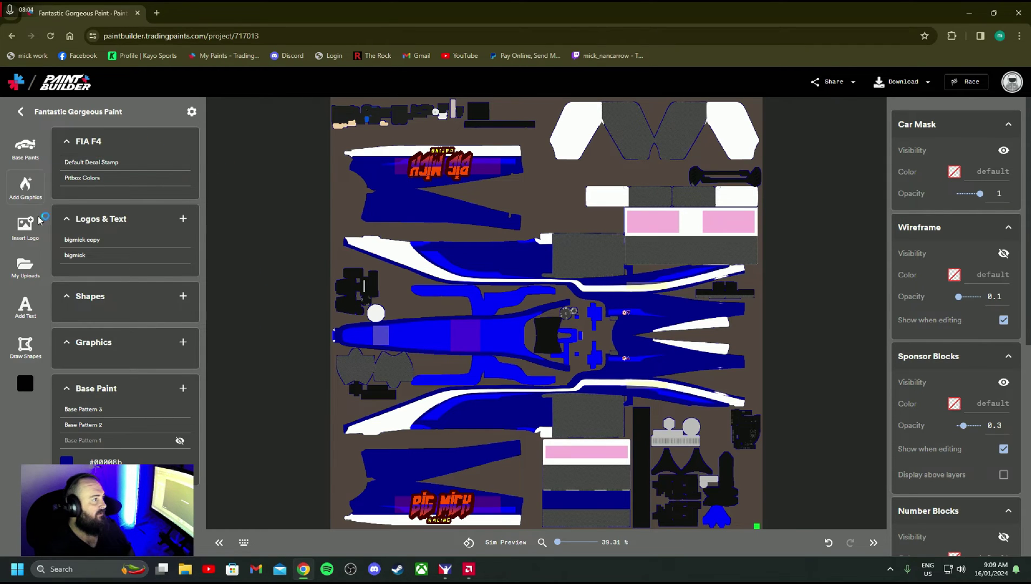
Upload the smiley emoticon image and insert it into the design.
{"action": "left_click", "coordinate": [183, 219]}
{"action": "left_click", "coordinate": [177, 238]}
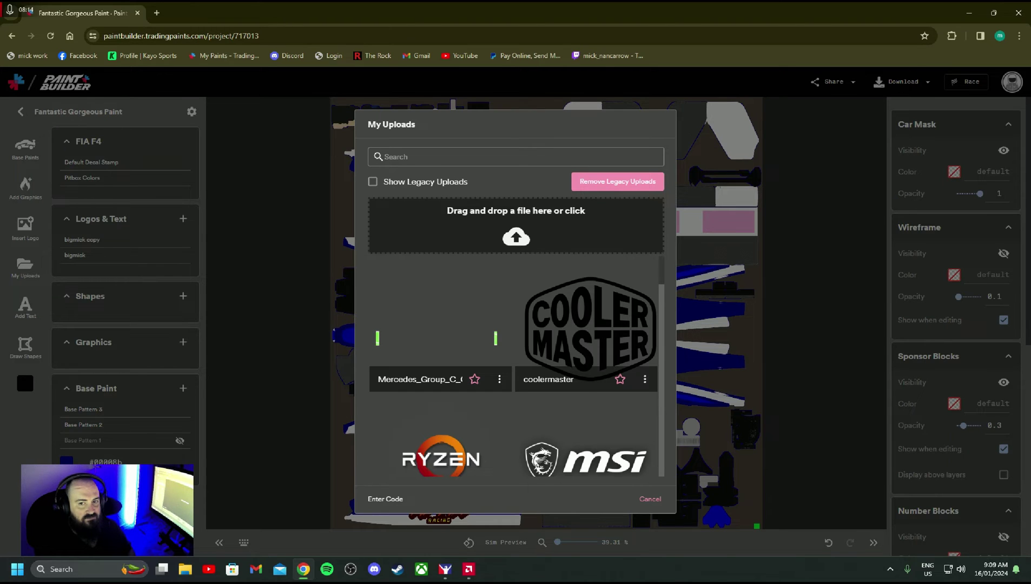
{"action": "left_click_drag", "start_coordinate": [956, 201], "coordinate": [514, 222]}
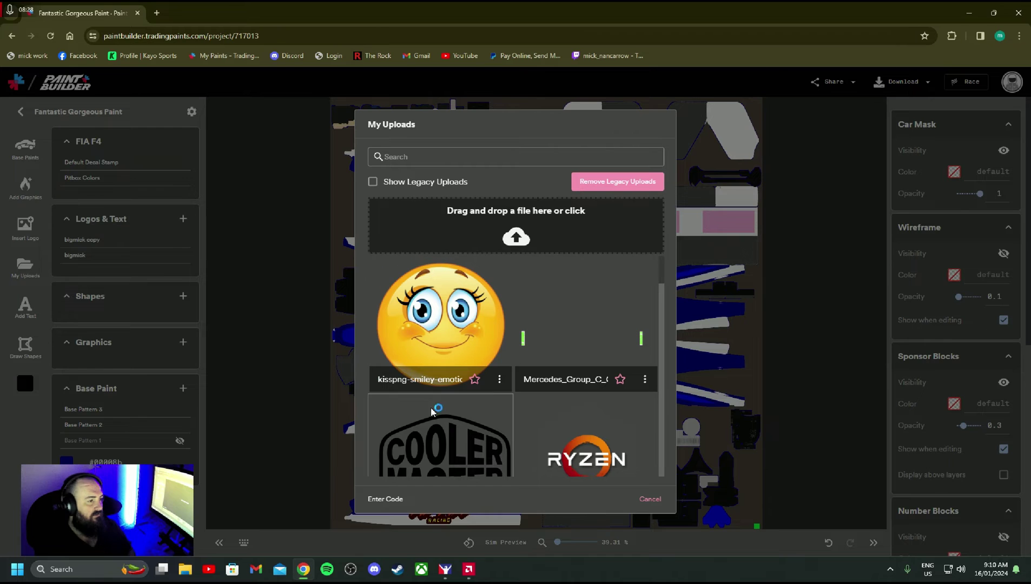
{"action": "left_click", "coordinate": [472, 337]}
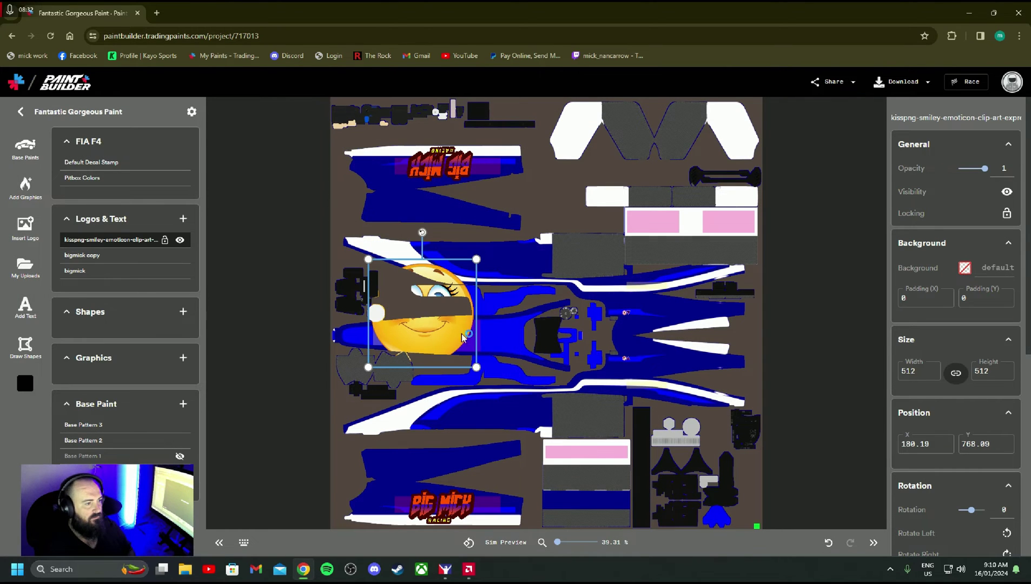
Shrink the smiley to 118.09, place it near the nose, and rotate it 89°.
{"action": "left_click_drag", "start_coordinate": [457, 337], "coordinate": [517, 319]}
{"action": "left_click_drag", "start_coordinate": [511, 264], "coordinate": [497, 328]}
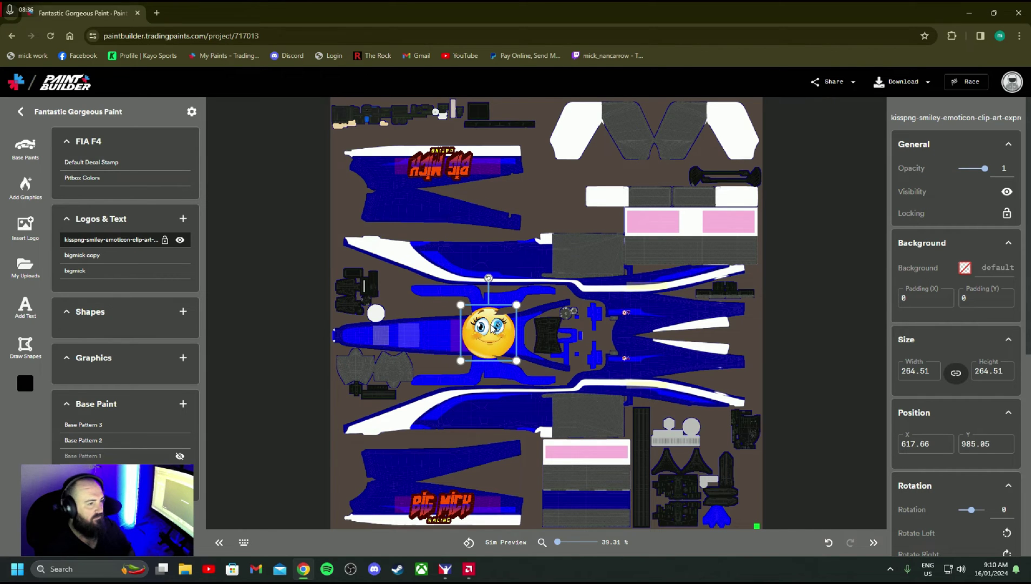
{"action": "left_click_drag", "start_coordinate": [496, 282], "coordinate": [383, 341]}
Bring the iRacing Paint Shop forward to preview the updated FIA F4 livery.
{"action": "left_click", "coordinate": [349, 352]}
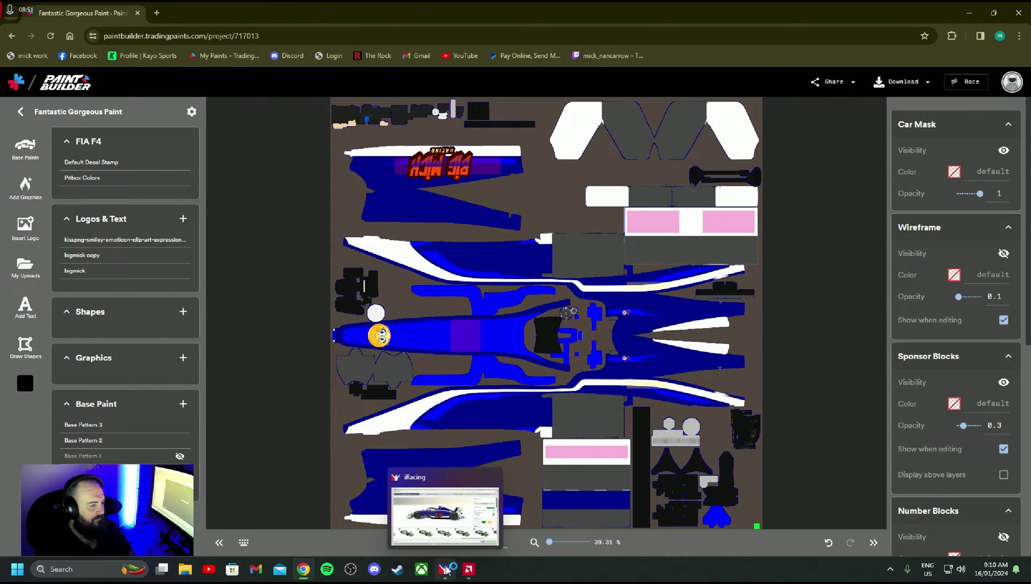
{"action": "left_click", "coordinate": [446, 569]}
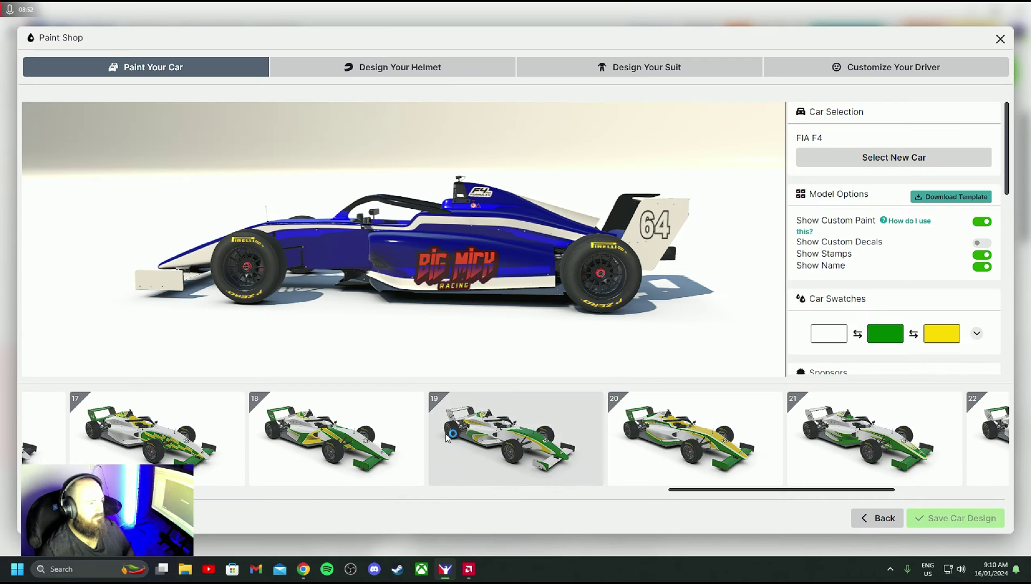